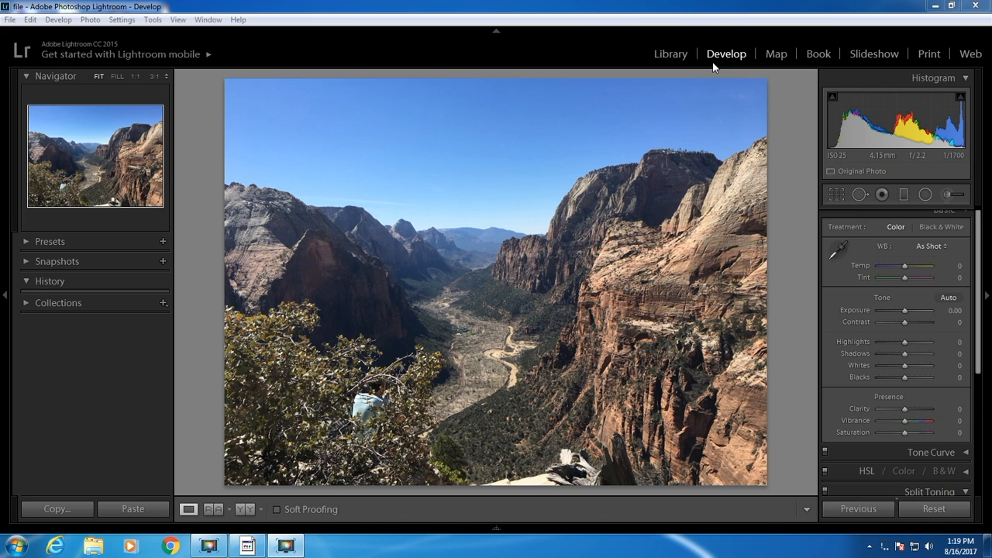
Set the photo's Whites to -31 and its Highlights to the automatic value of -13.
scroll(977, 289, "up", 1)
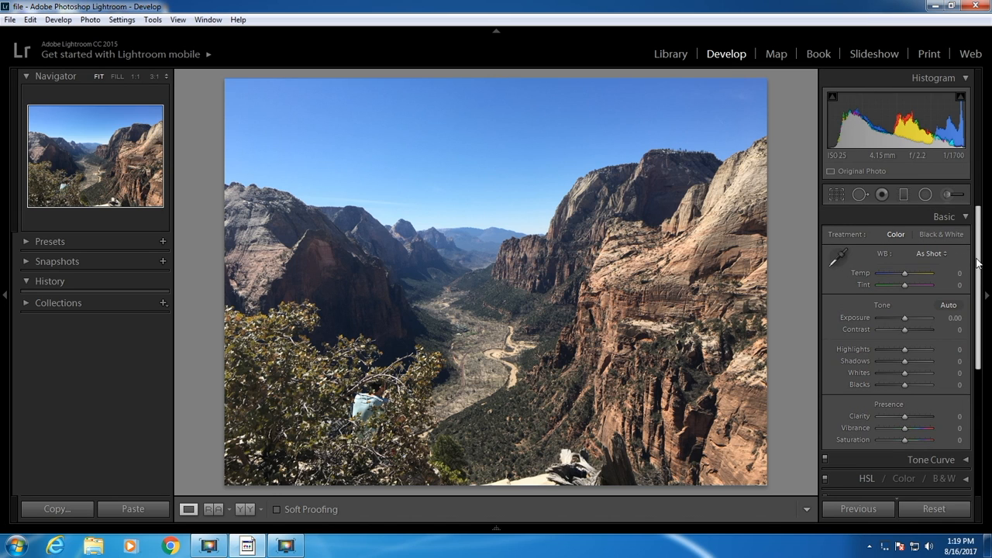
scroll(977, 289, "down", 7)
scroll(977, 291, "up", 6)
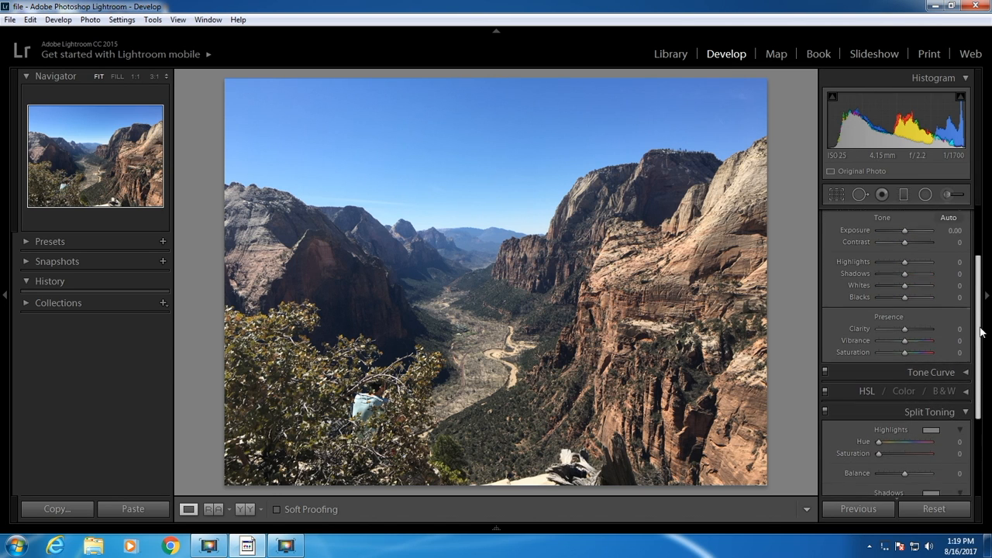
scroll(977, 292, "up", 1)
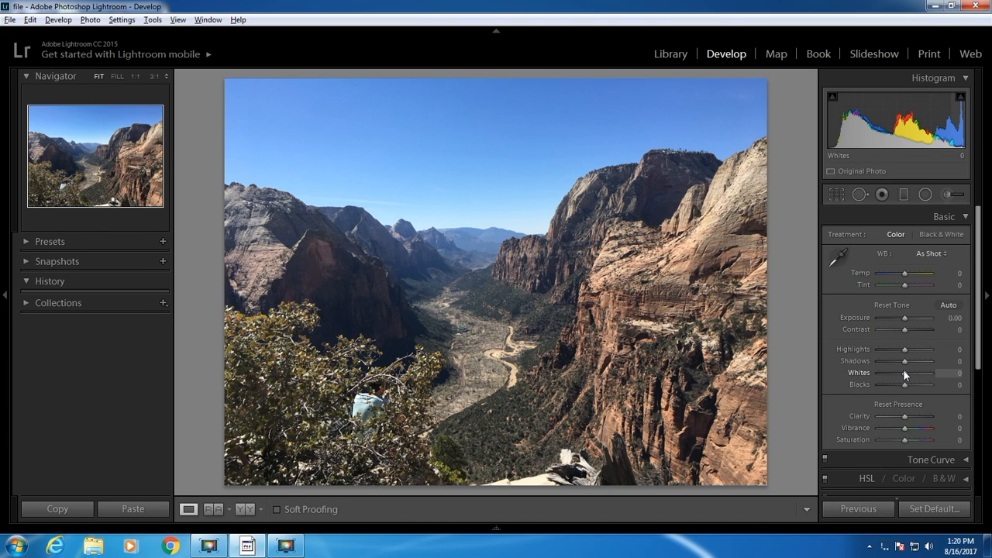
left_click_drag(902, 369, 939, 370)
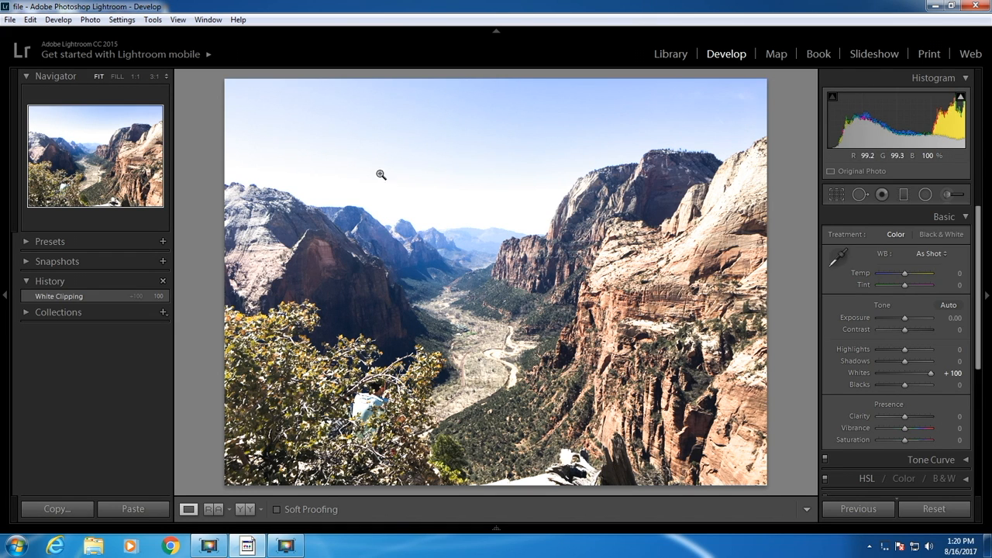
left_click_drag(925, 378, 895, 375)
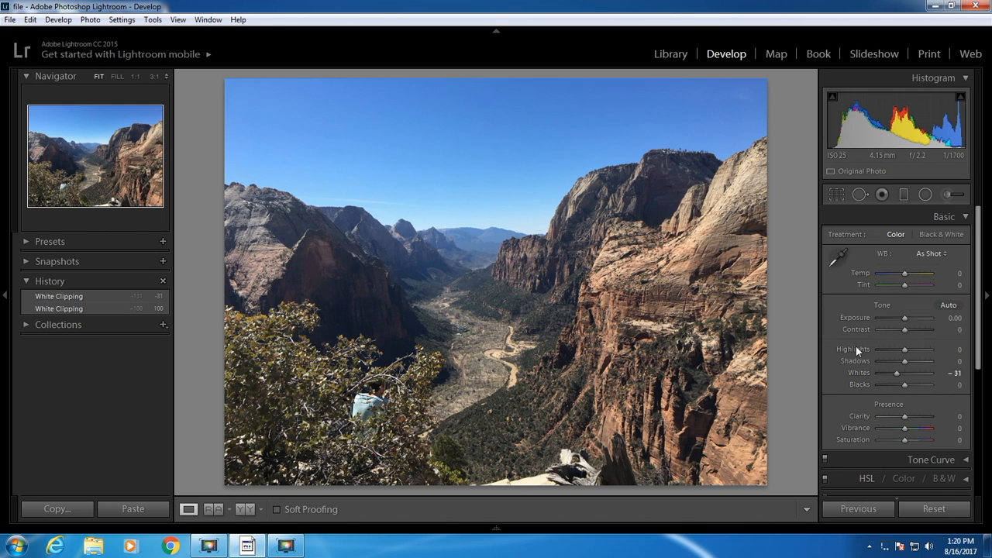
mouse_move(908, 348)
left_mouse_down()
mouse_move(938, 343)
mouse_move(864, 354)
mouse_move(904, 348)
mouse_move(889, 351)
left_mouse_up()
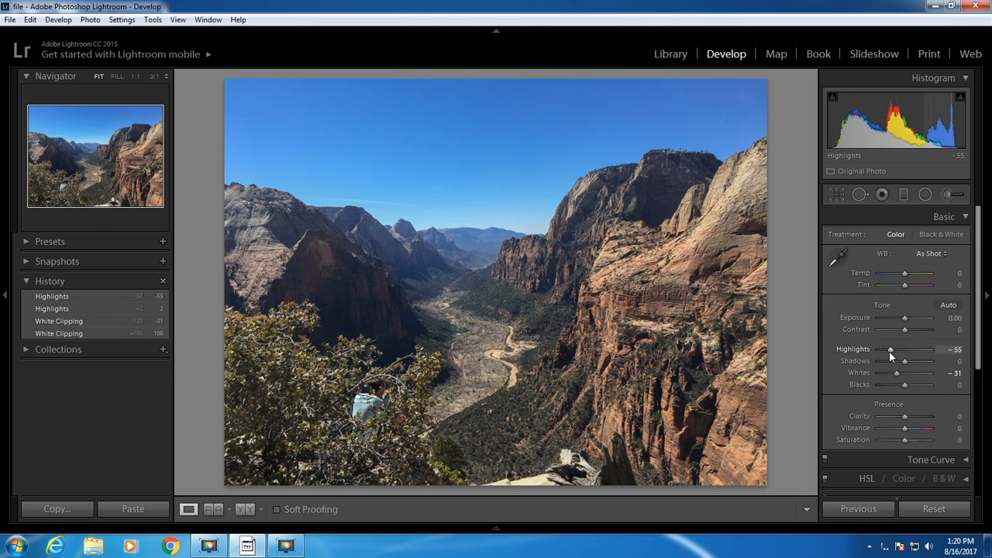
double_click(852, 348, "shift")
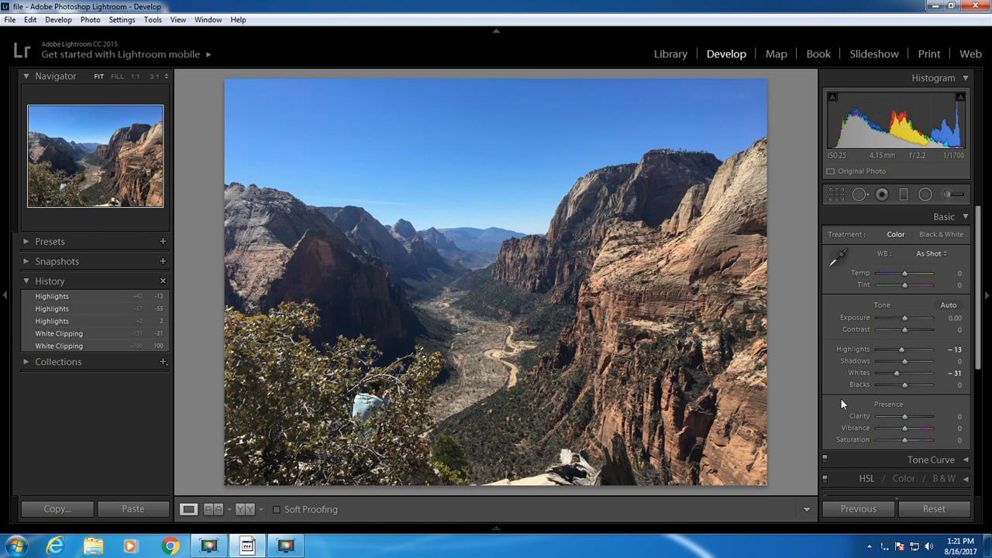
Lower the Blacks to -52 while viewing the clipping preview, and set the Shadows to the automatic value of +13.
mouse_move(903, 385)
left_mouse_down()
mouse_move(937, 380)
mouse_move(891, 385)
left_mouse_up()
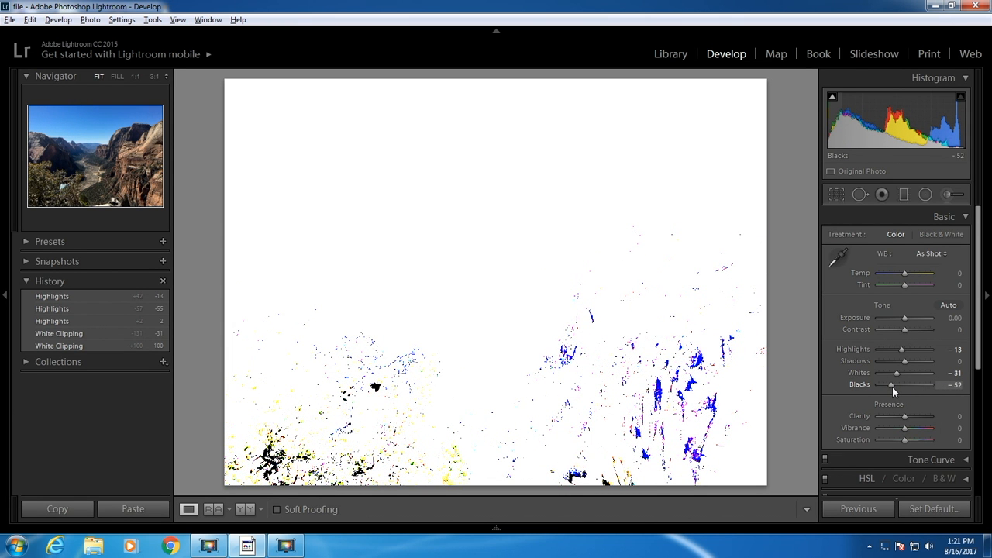
left_click_drag(892, 386, 892, 386)
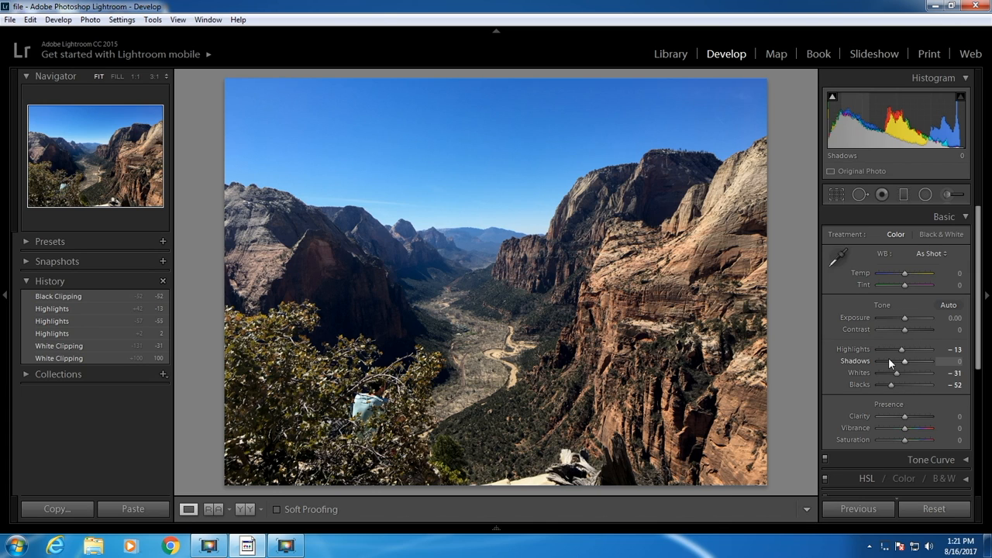
key("shift")
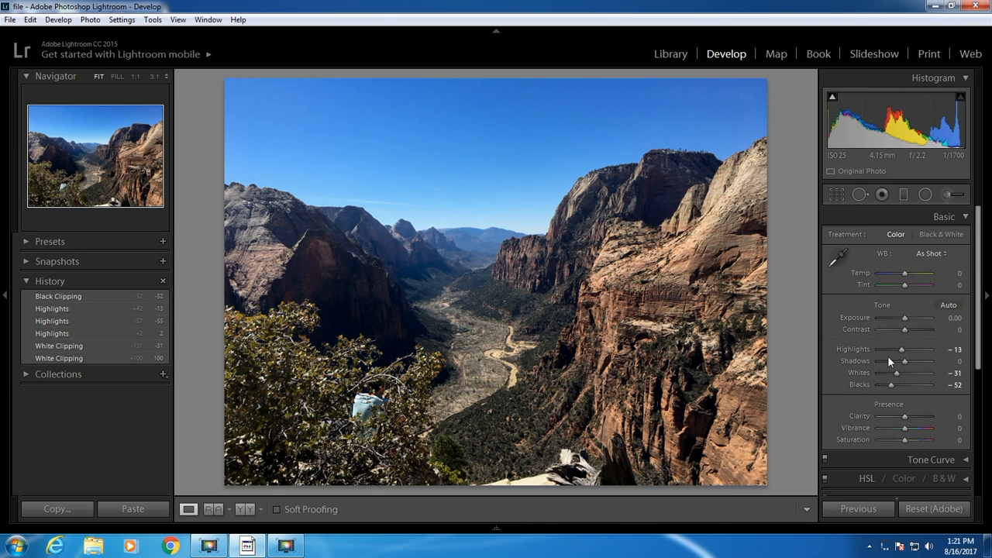
double_click(859, 359, "shift")
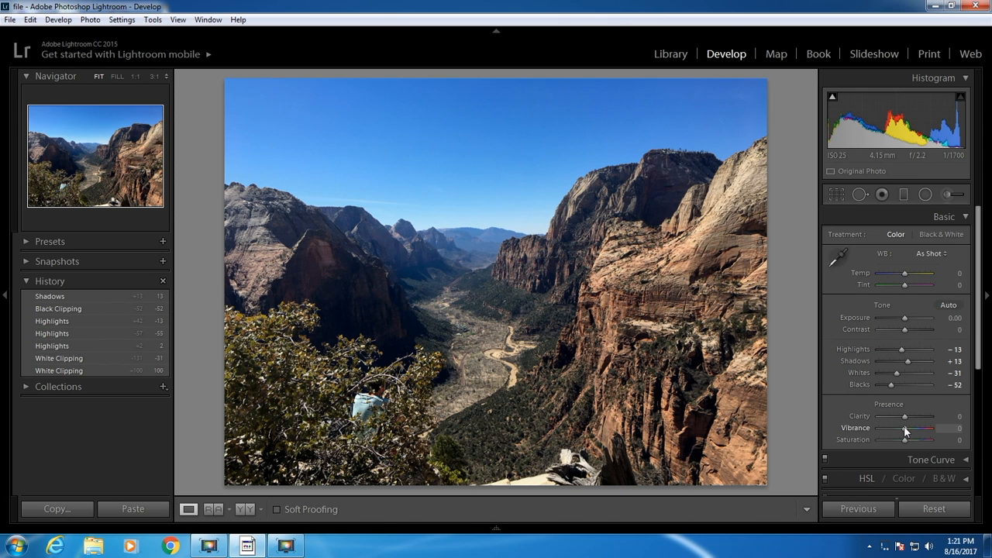
Boost the photo's colours by setting Vibrance to +21 and Saturation to +14.
mouse_move(907, 428)
left_mouse_down()
mouse_move(955, 426)
mouse_move(905, 439)
left_mouse_up()
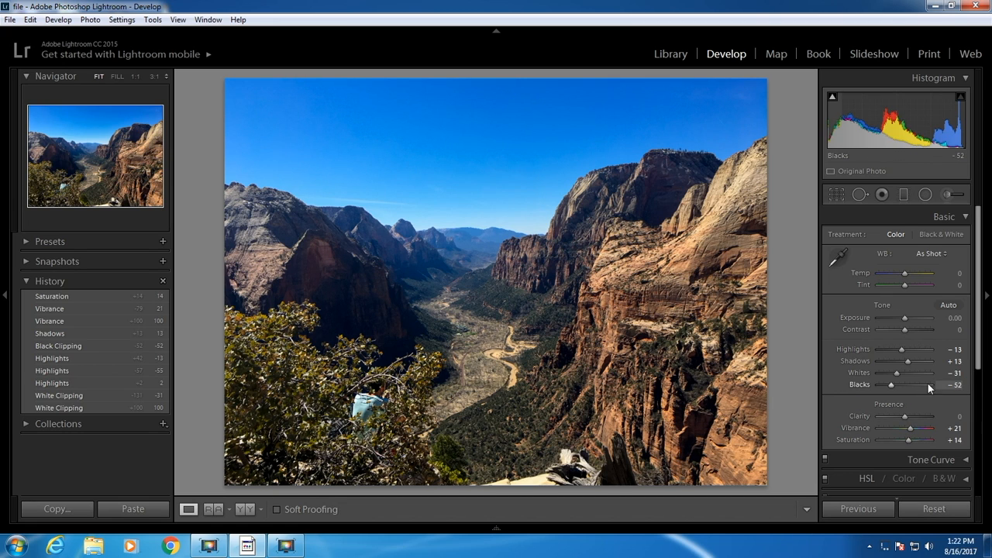
Apply a muted blue split-toning tint to the highlights with hue 207 and saturation 26.
left_click_drag(979, 366, 984, 497)
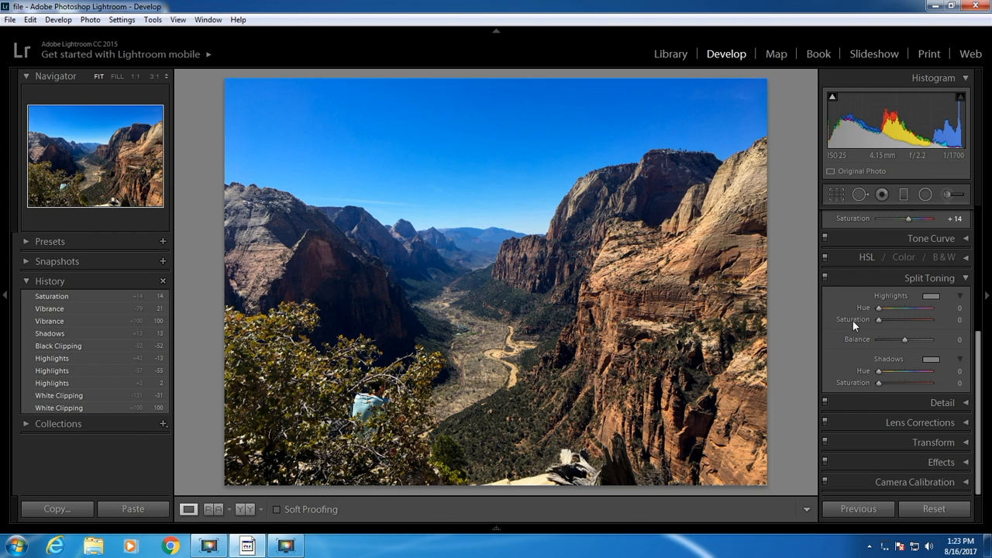
left_click(930, 296)
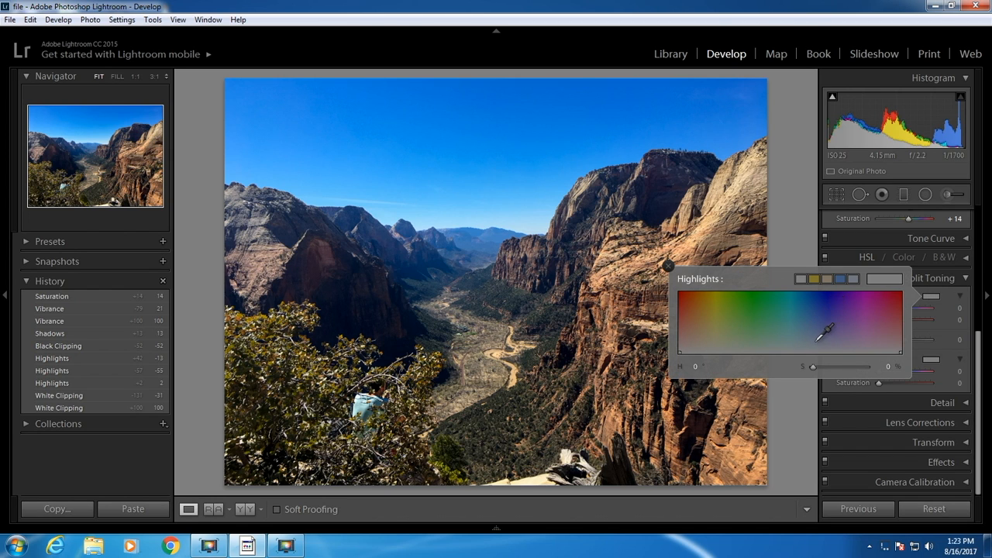
left_click_drag(820, 332, 811, 284)
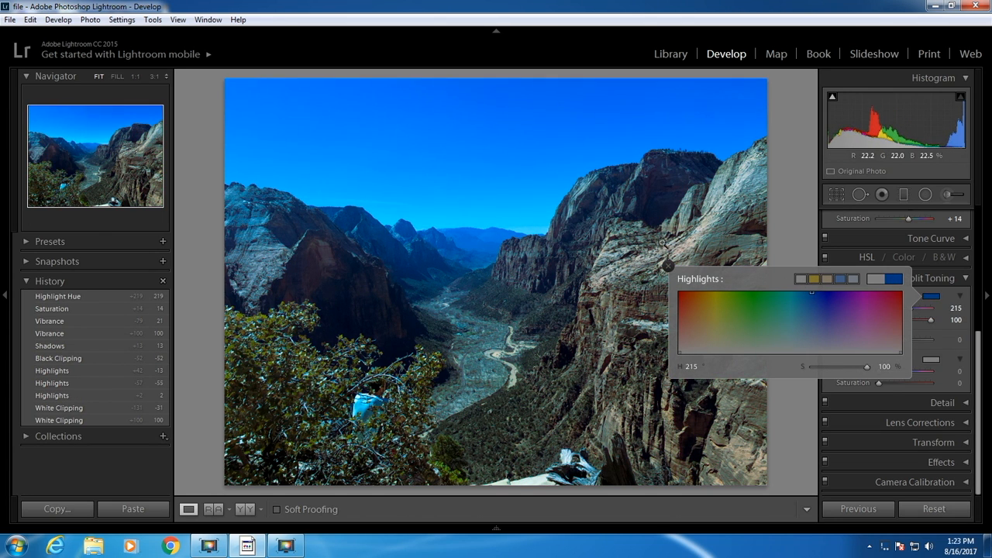
left_click(811, 336)
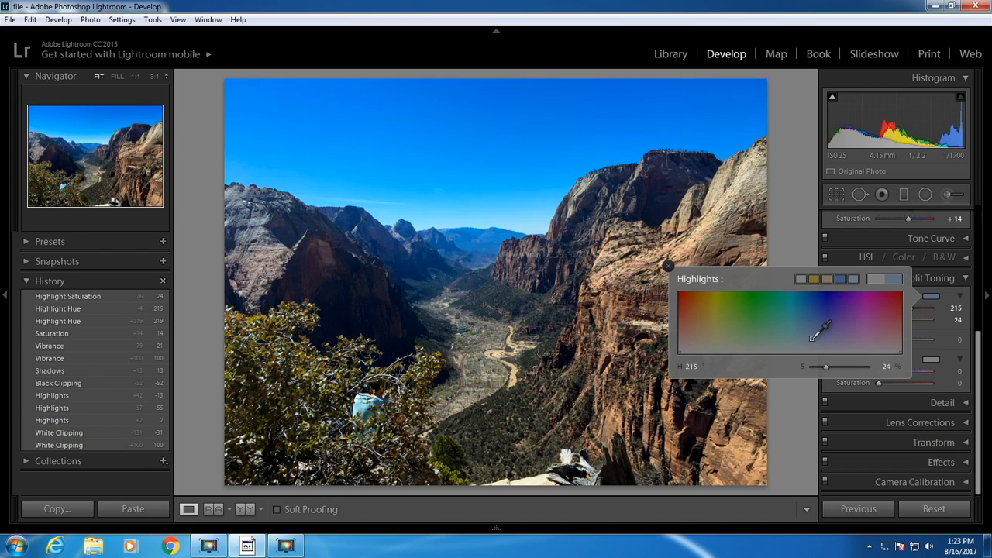
left_click_drag(811, 337, 805, 337)
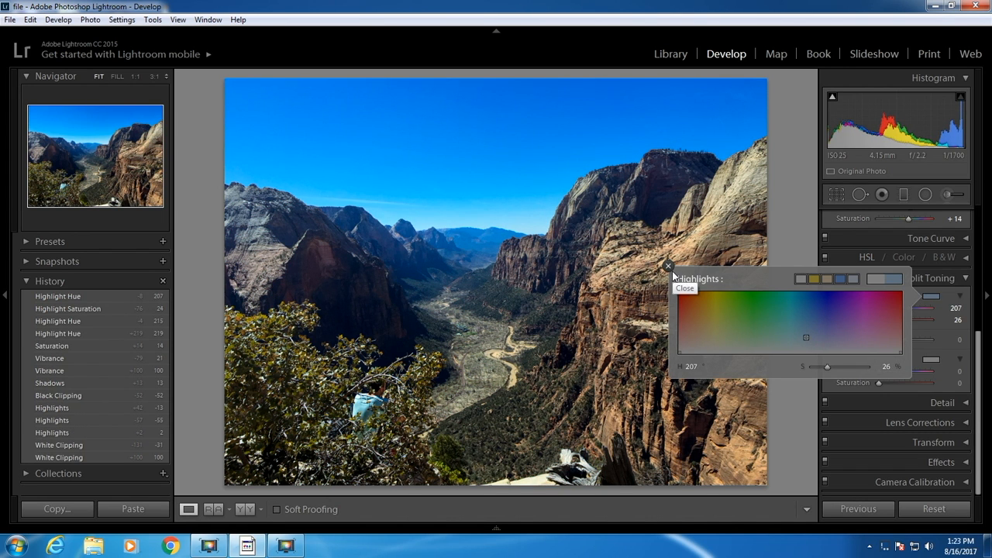
left_click(669, 267)
Apply a warm split-toning tint to the shadows with hue 39 and saturation 33, and set the Balance to +31.
left_click(930, 361)
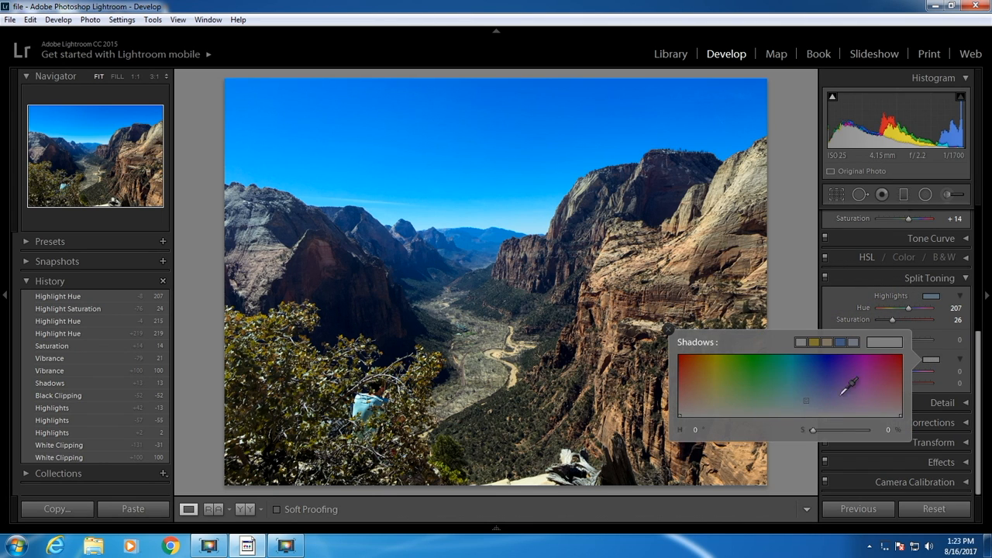
left_click(699, 381)
left_click_drag(698, 380, 697, 400)
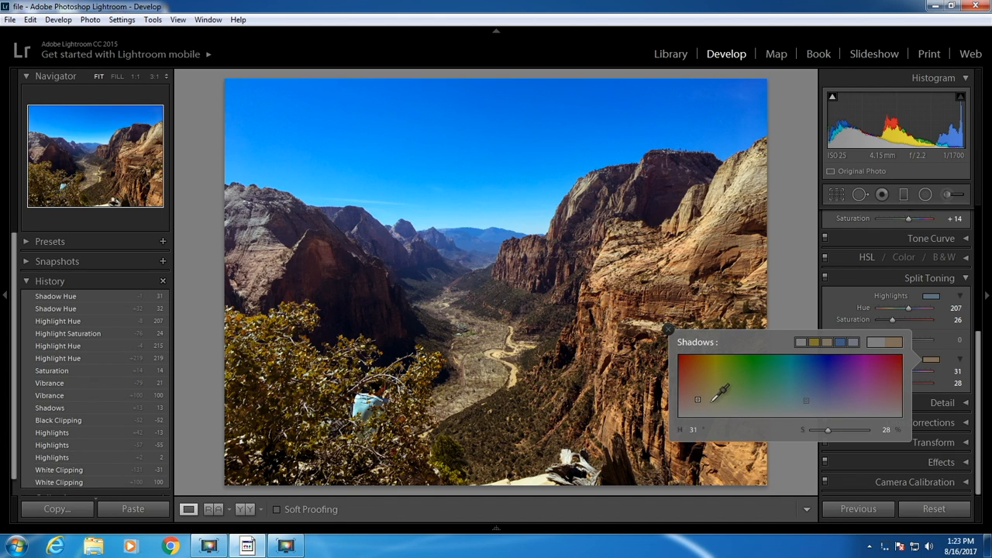
mouse_move(721, 398)
left_mouse_down()
mouse_move(717, 385)
mouse_move(701, 396)
left_mouse_up()
left_click(669, 329)
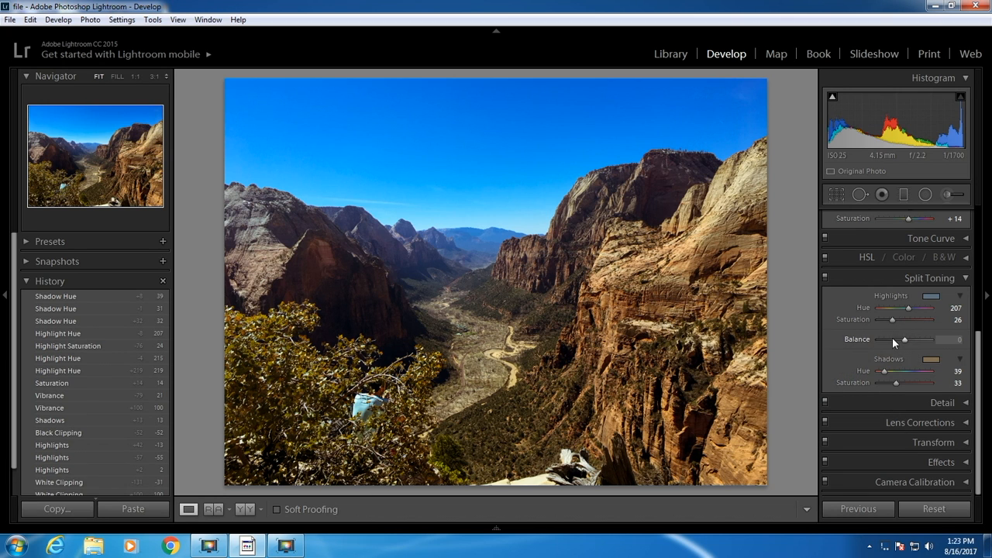
mouse_move(907, 339)
left_mouse_down()
mouse_move(924, 340)
mouse_move(886, 341)
mouse_move(913, 338)
left_mouse_up()
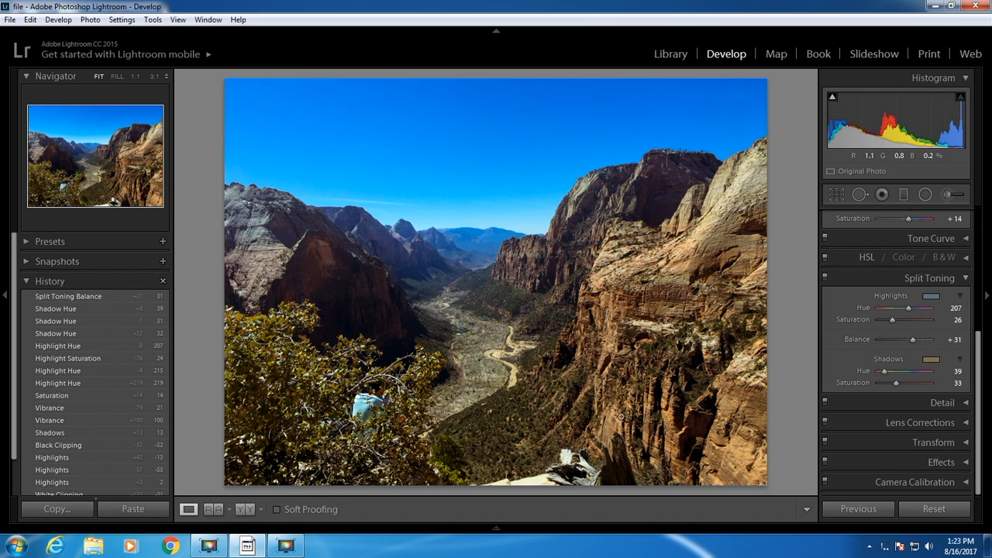
Compare the photo before and after the edits.
left_click(983, 397)
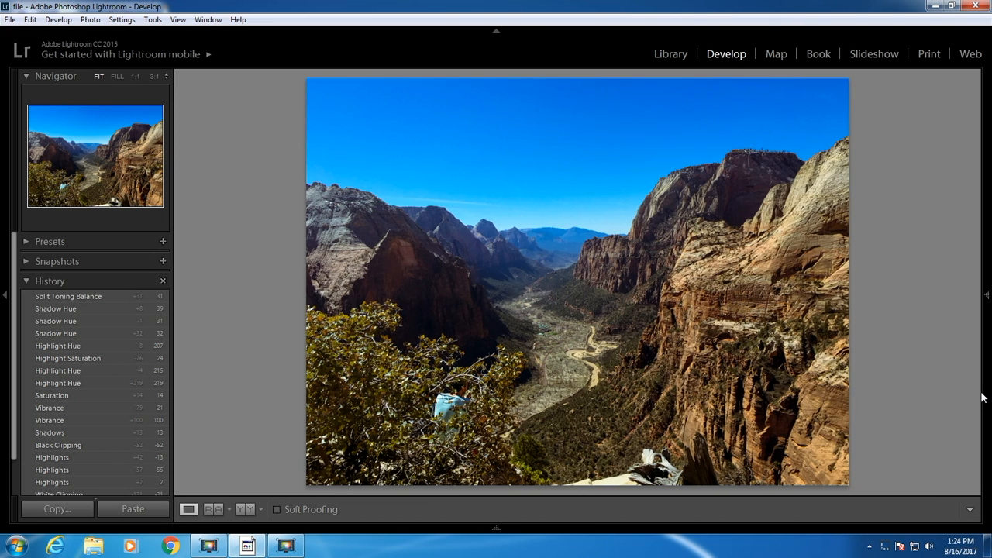
left_click(985, 298)
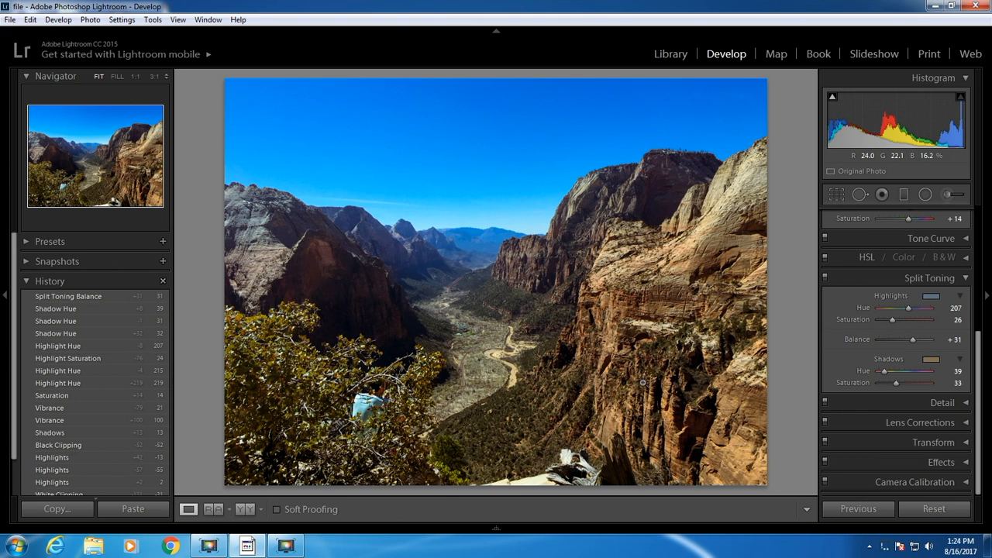
key("backslash")
key("backslash")
key("backslash")
key("backslash")
Set the photo's Contrast to +38 and its Exposure to +0.48.
left_click_drag(982, 387, 982, 275)
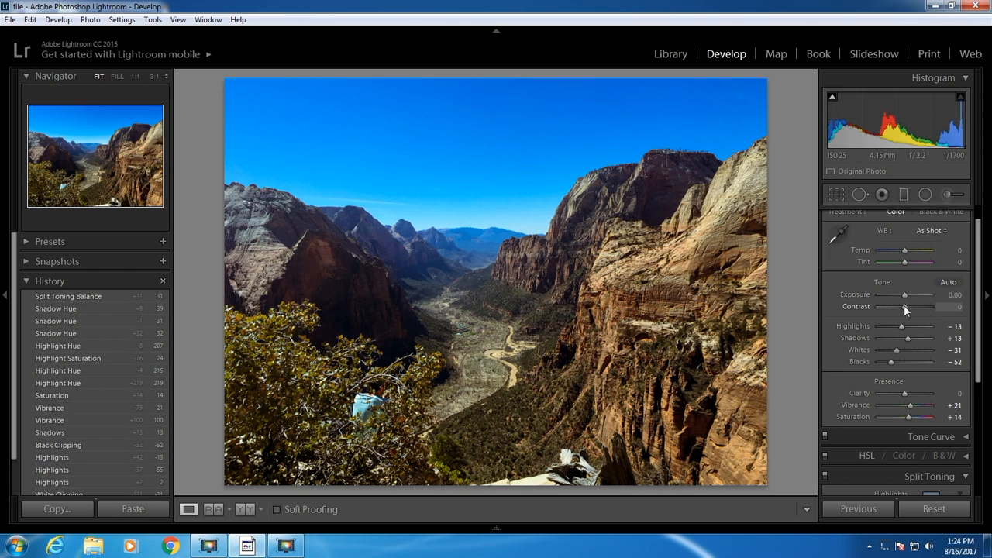
mouse_move(904, 307)
left_mouse_down()
mouse_move(914, 307)
mouse_move(906, 297)
left_mouse_up()
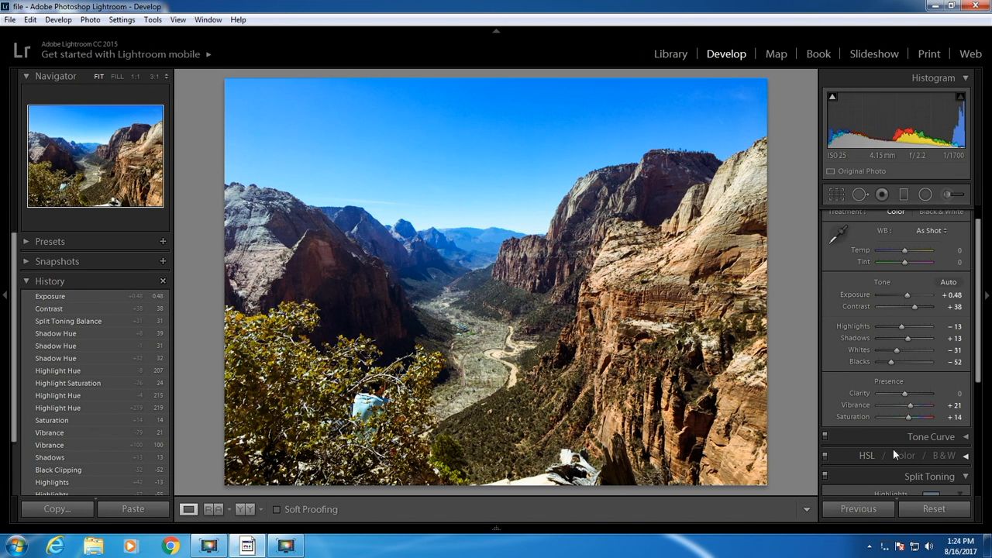
scroll(892, 451, "down", 3)
scroll(893, 455, "up", 3)
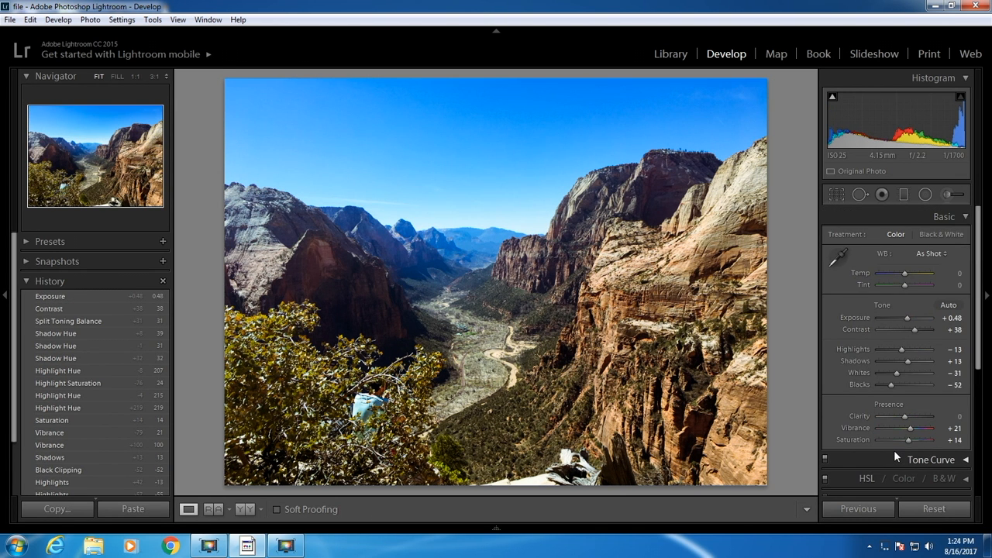